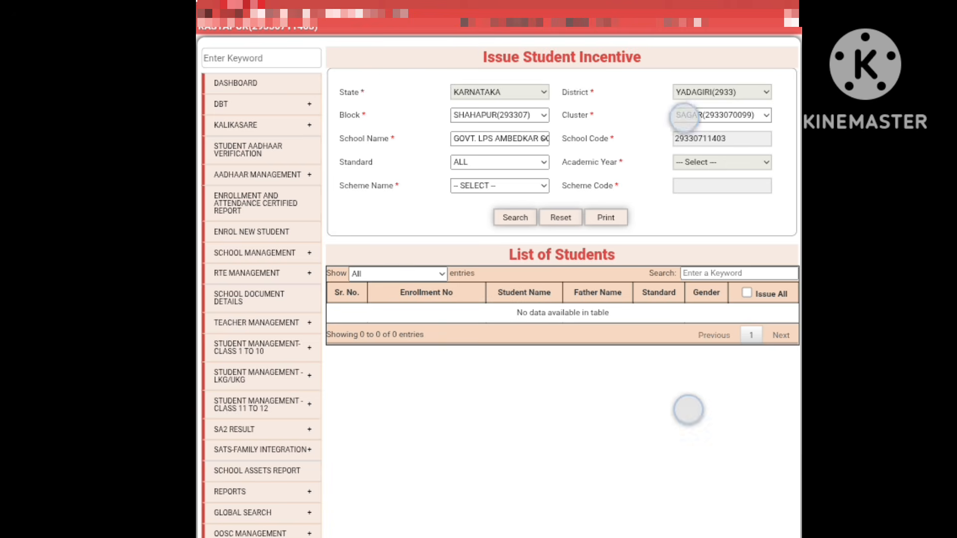
- Set the academic year to 2026-2027 in the Issue Student Incentive form
scroll(686, 264, "up", 3)
scroll(611, 279, "down", 2)
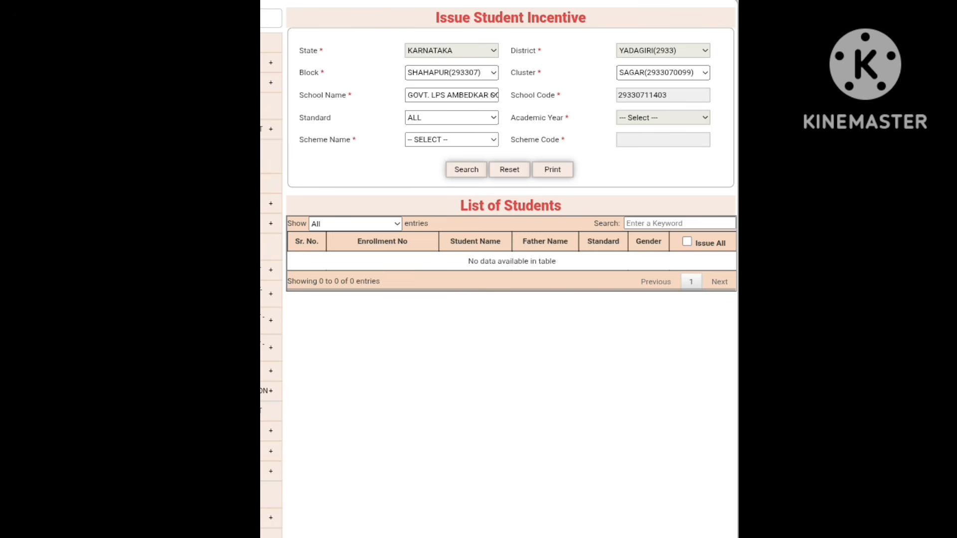
left_click(656, 116)
left_click(663, 120)
left_click(663, 118)
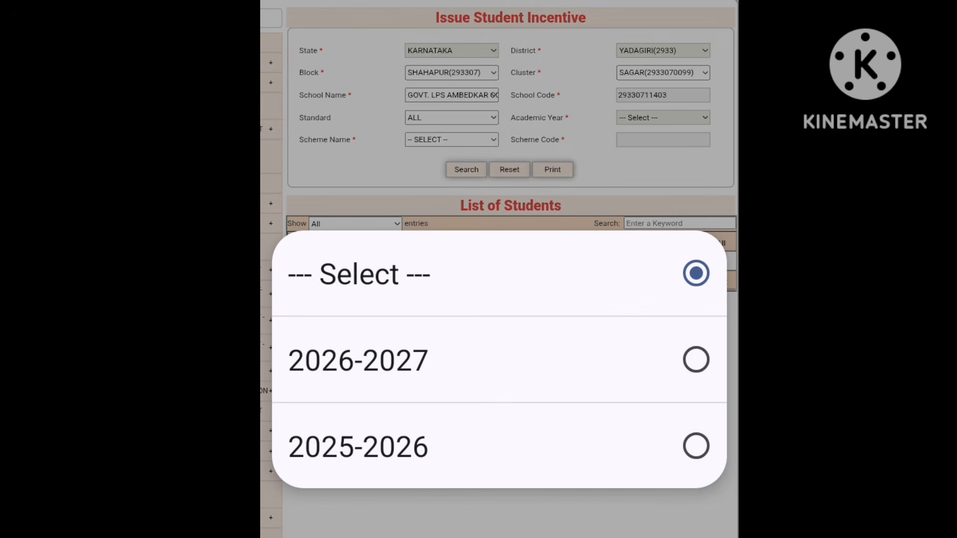
left_click(578, 355)
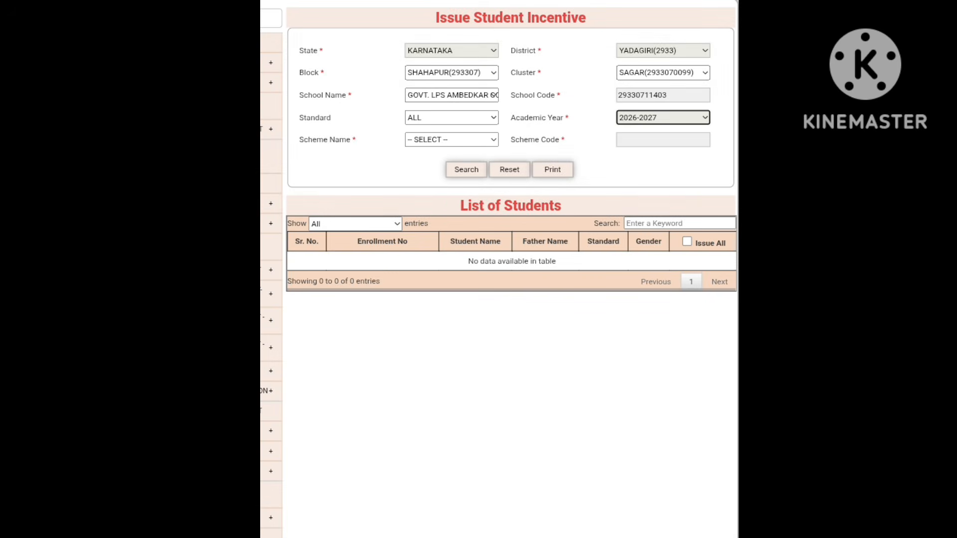
- Choose the Free Text Books scheme and search for the eligible students of all standards
left_click(454, 141)
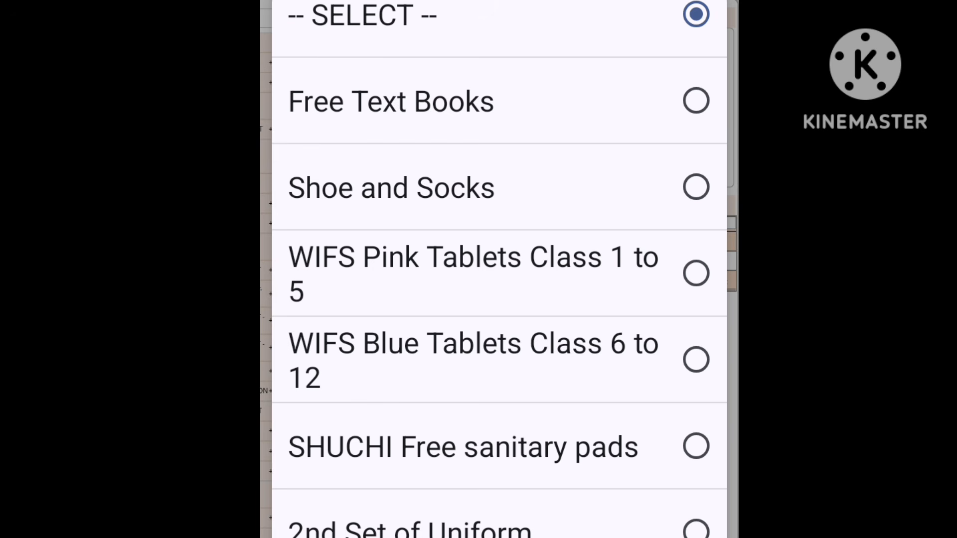
left_click(499, 100)
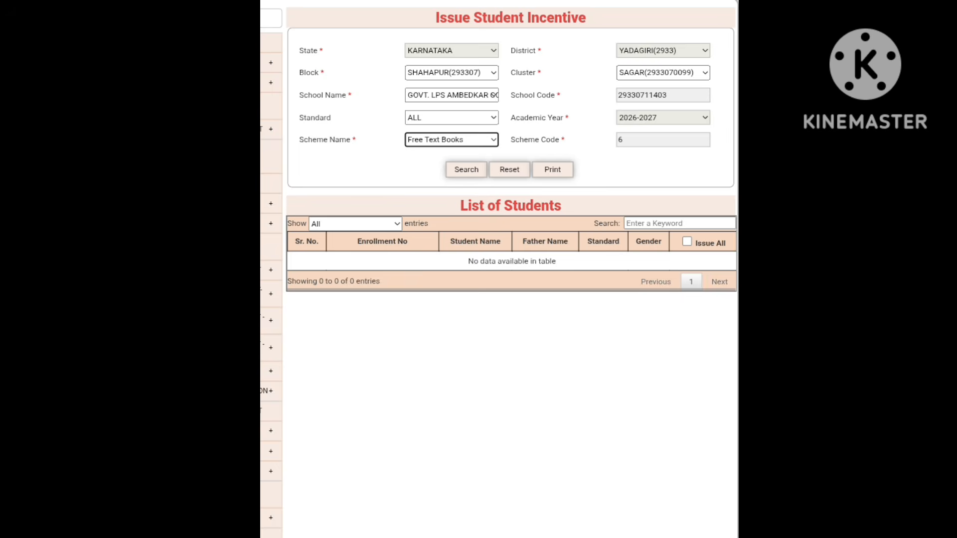
left_click(466, 170)
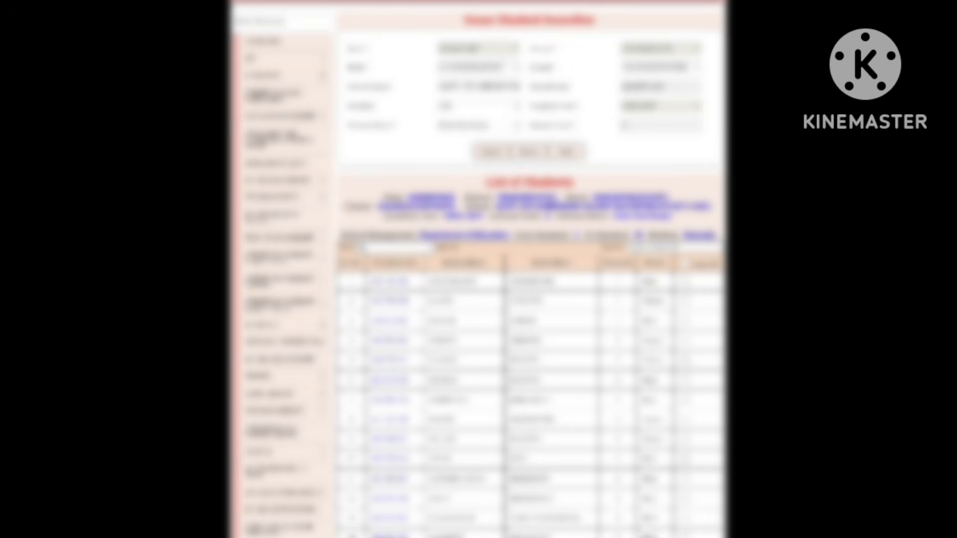
- Review the list of students and mark all of them for issue of the Free Text Books
scroll(619, 369, "down", 3)
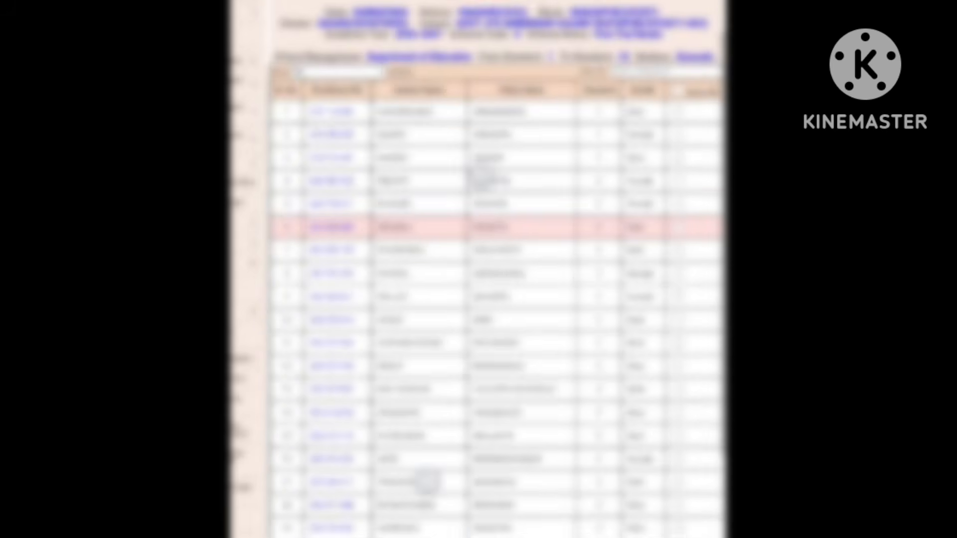
scroll(499, 299, "down", 2)
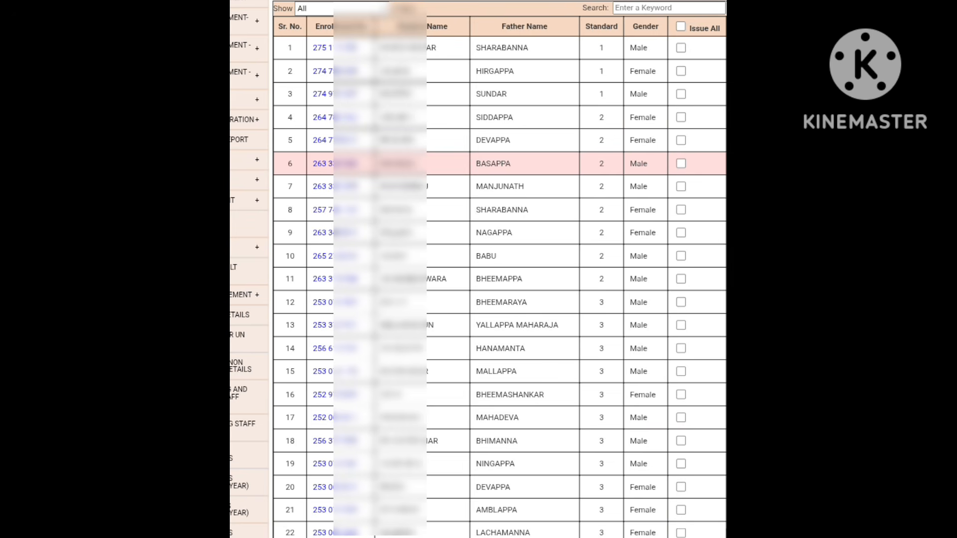
scroll(630, 449, "down", 10)
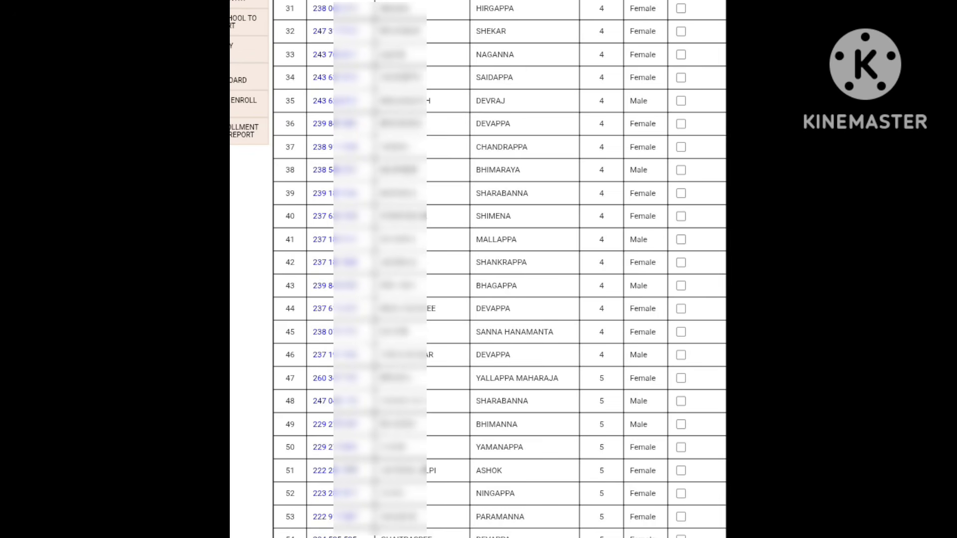
scroll(499, 270, "up", 10)
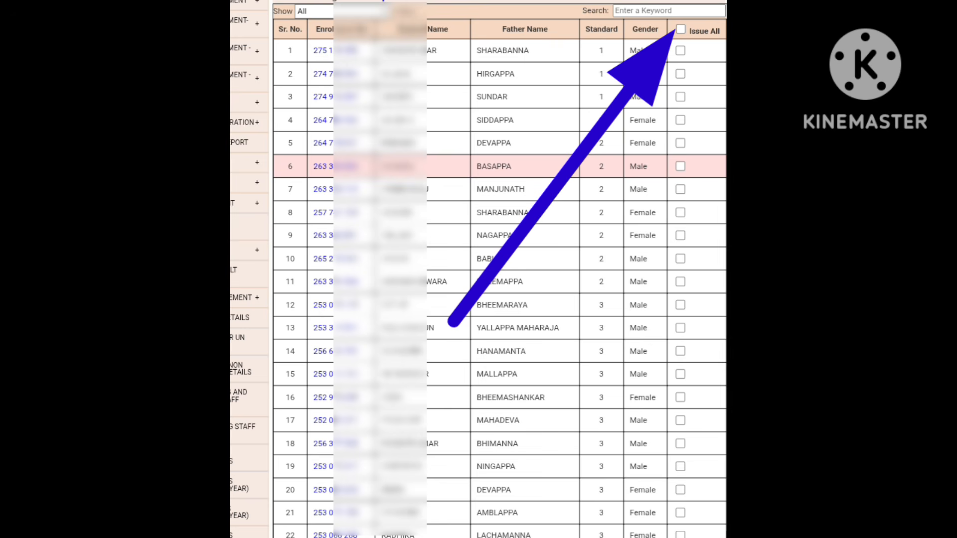
left_click(681, 29)
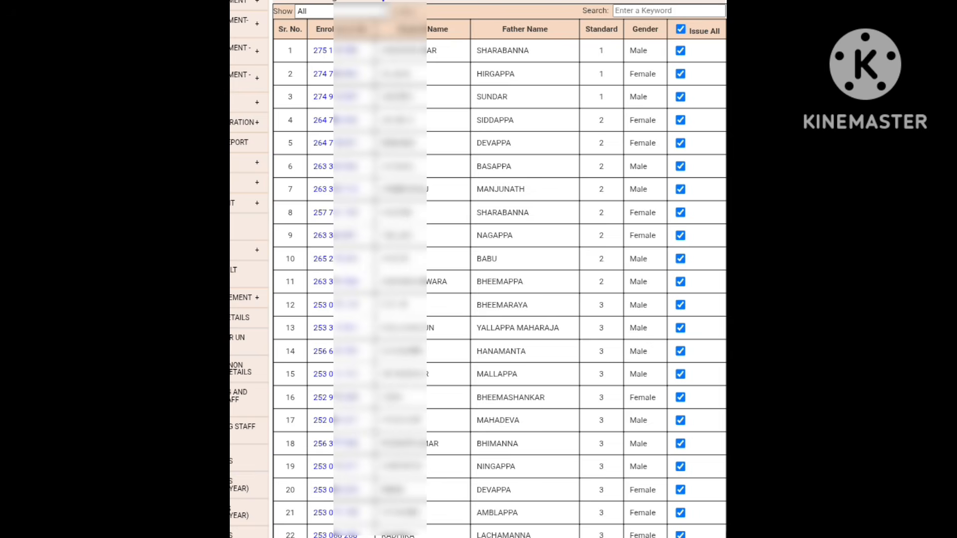
- Set the issue date below the student list to June 09, 2026
scroll(498, 269, "down", 5)
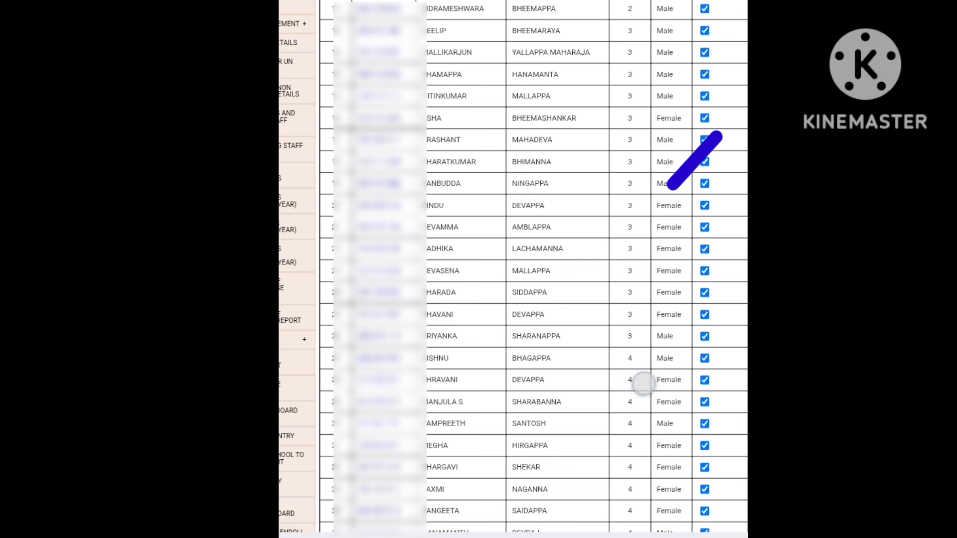
scroll(533, 269, "down", 10)
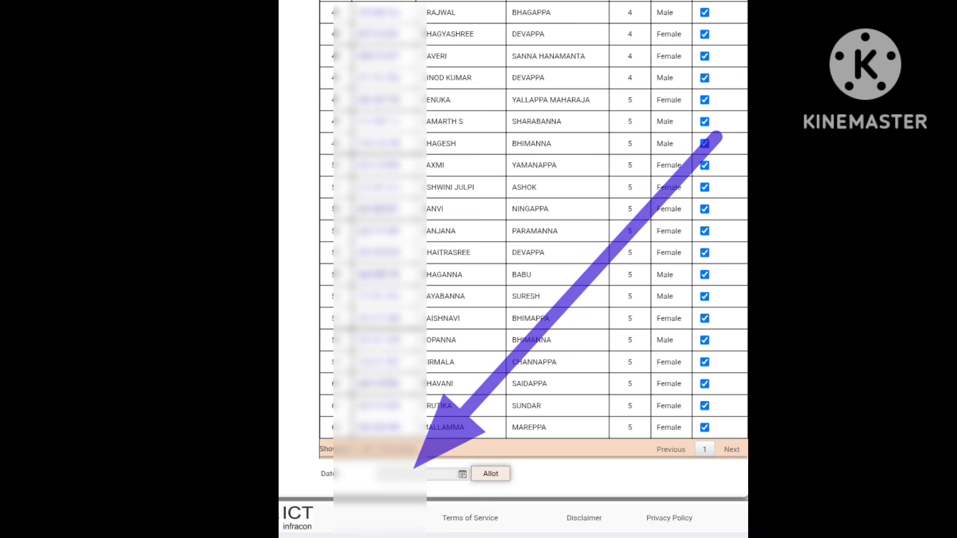
scroll(654, 293, "down", 1)
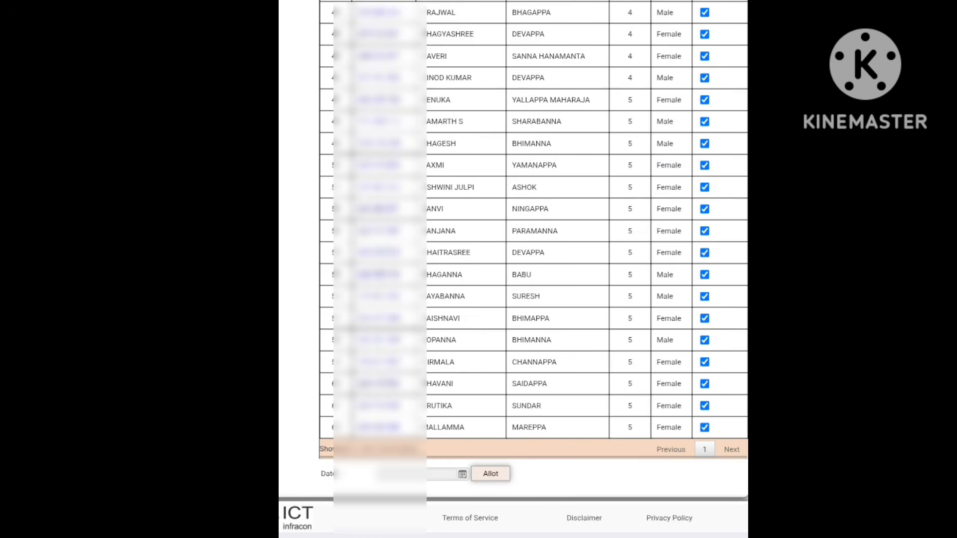
left_click(462, 474)
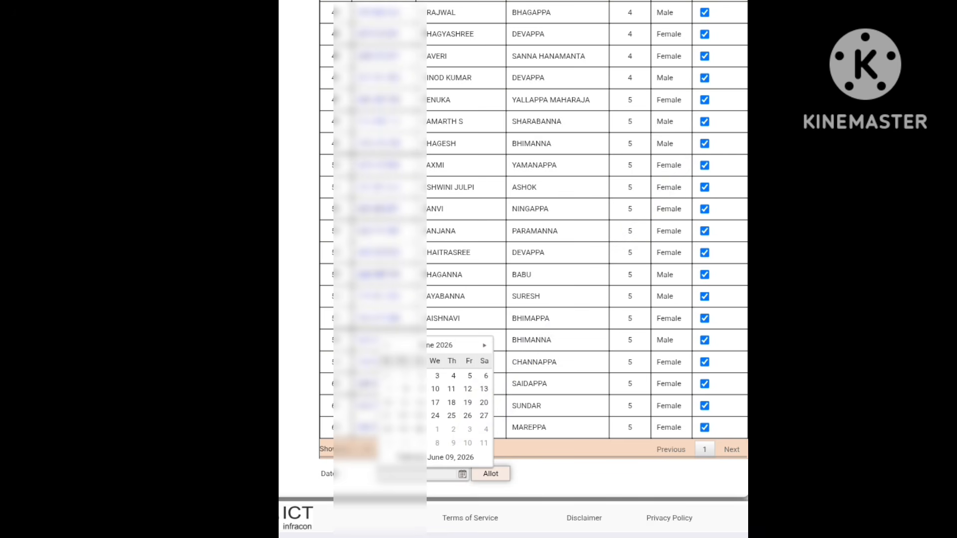
left_click(443, 457)
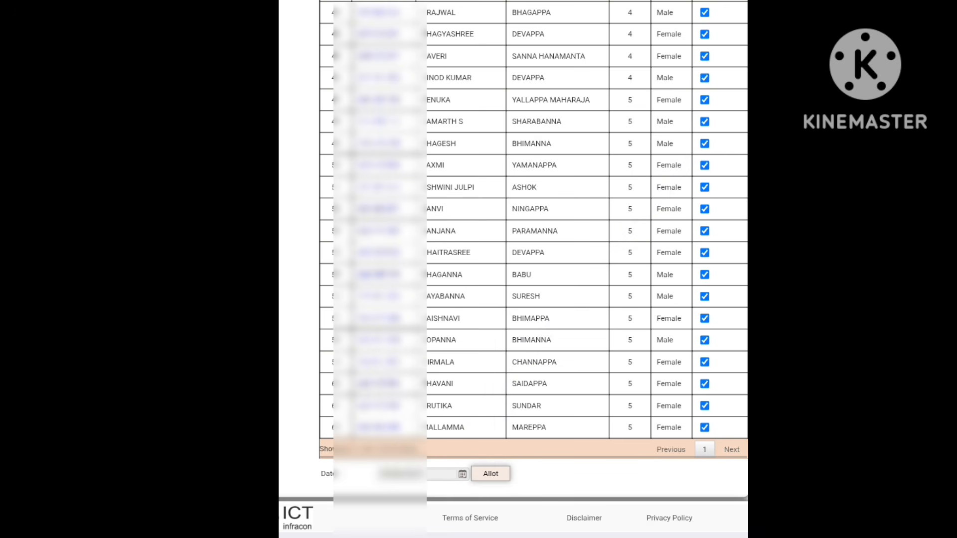
- Allot the Free Text Books to the marked students, confirm the allotment and close the resulting message
left_click(490, 473)
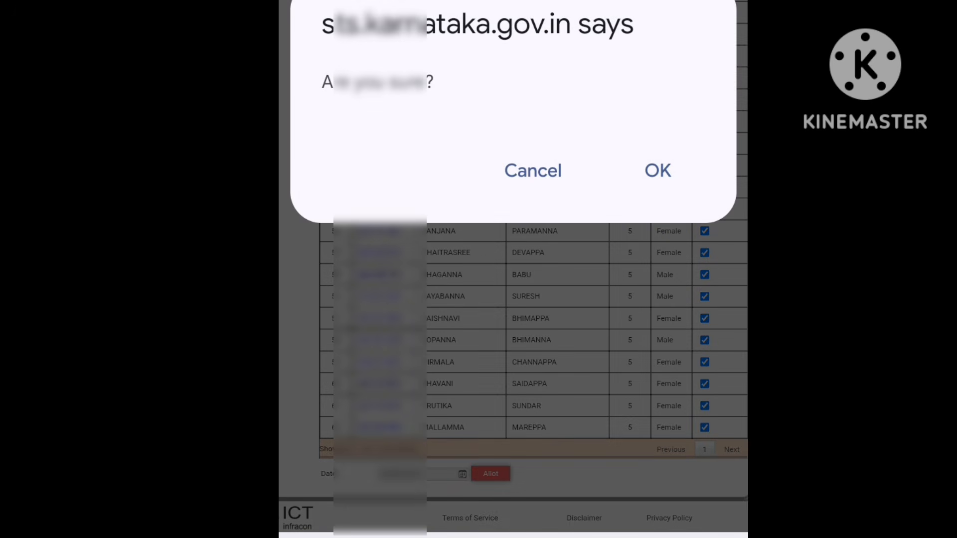
left_click(658, 171)
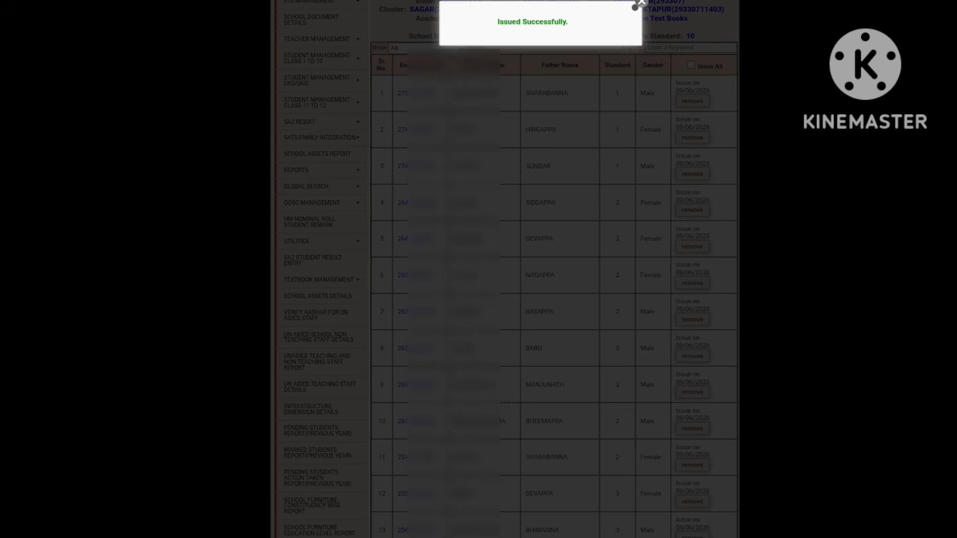
left_click(636, 5)
- Open the Student Wise Incentives Report from the incentives details for classes 1 to 10
scroll(406, 344, "up", 5)
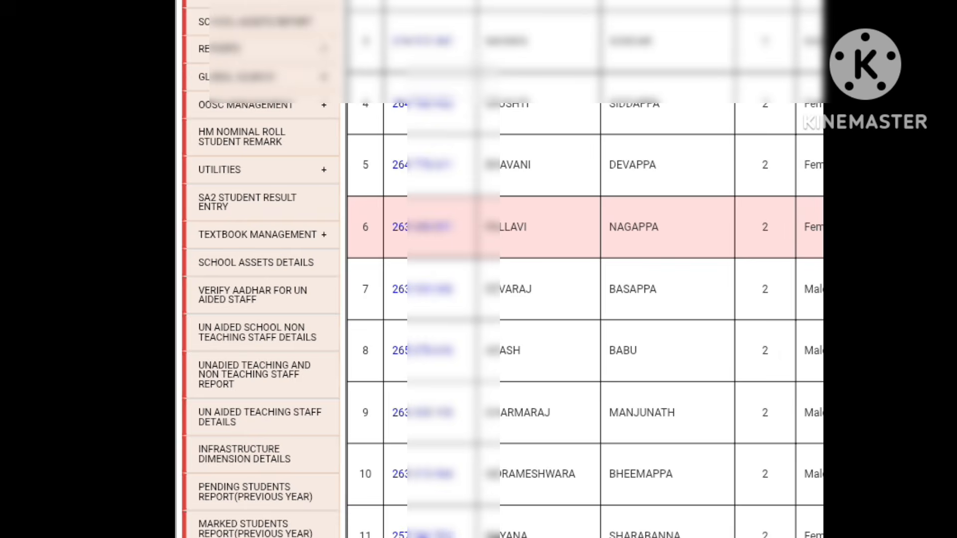
left_click(256, 183)
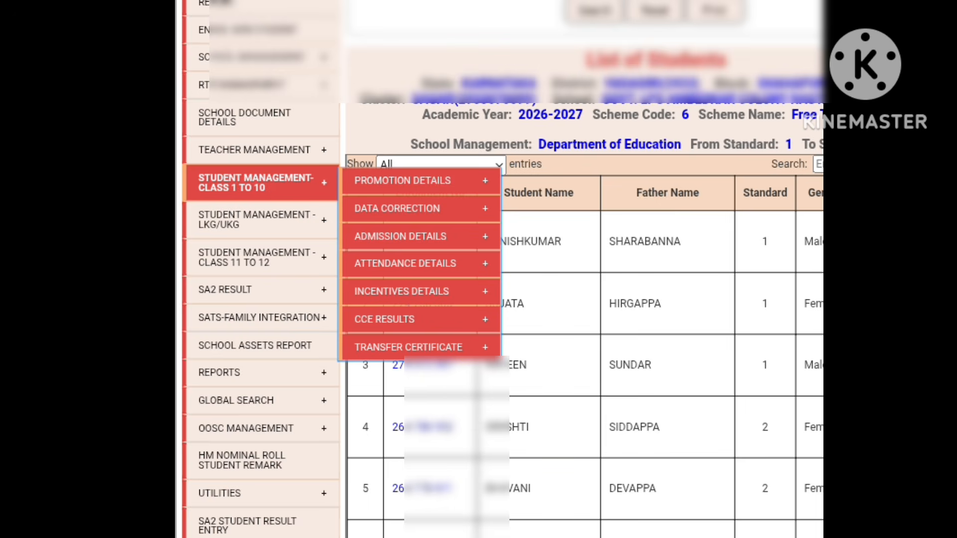
left_click(448, 291)
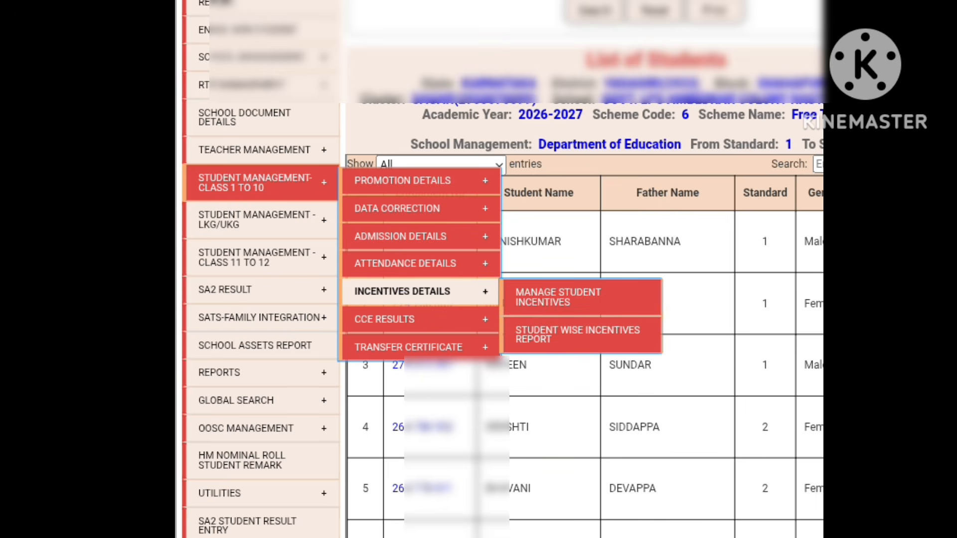
left_click(597, 334)
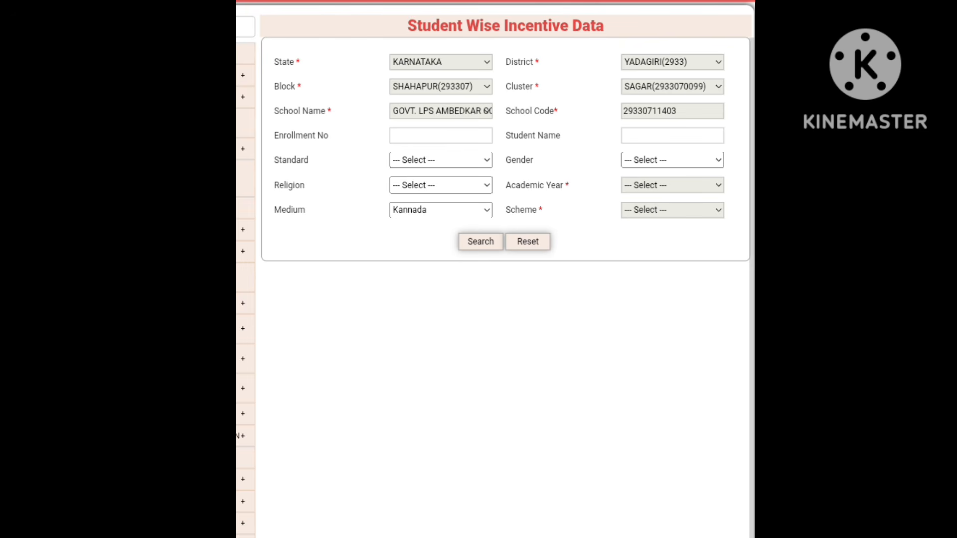
- Set the report filters to standard 5, religion Hindu and academic year 2026-2027
left_click(440, 160)
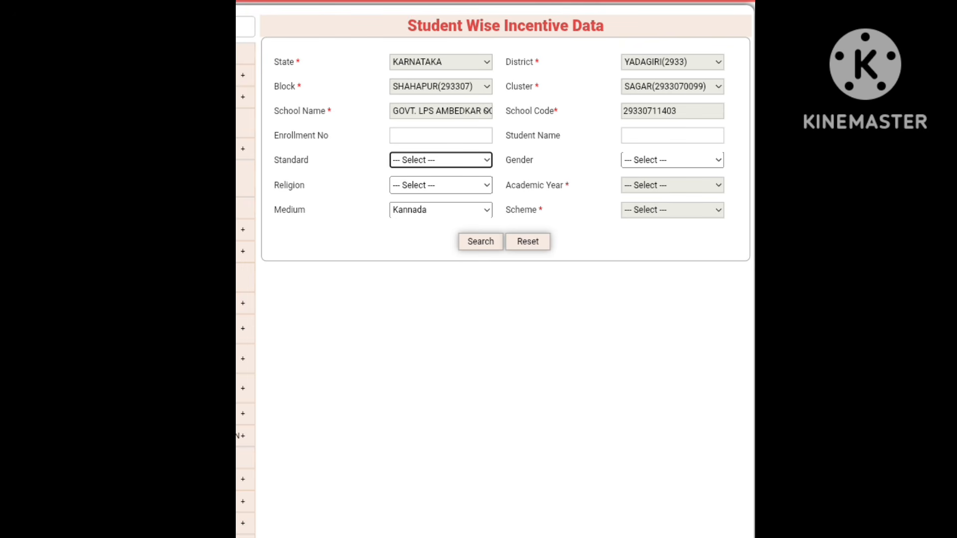
left_click(458, 160)
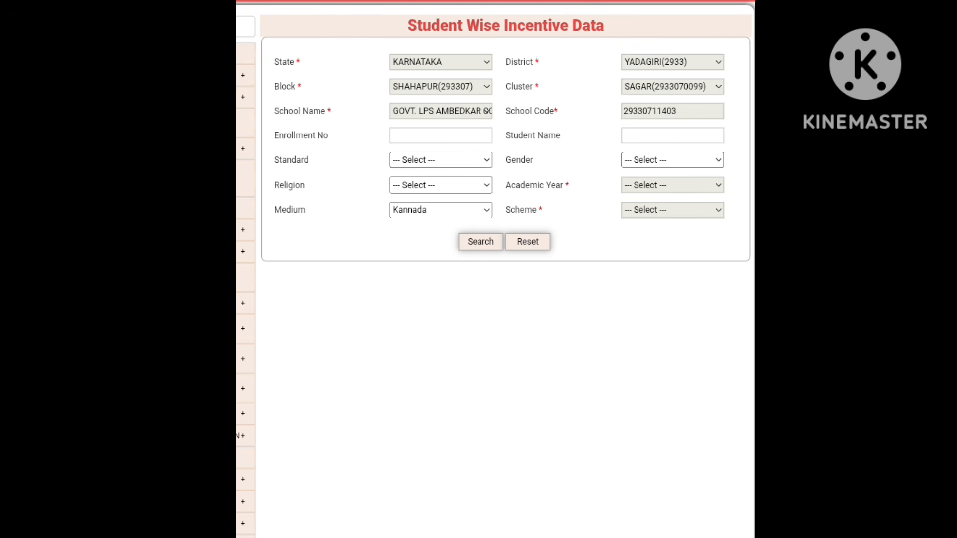
left_click(495, 535)
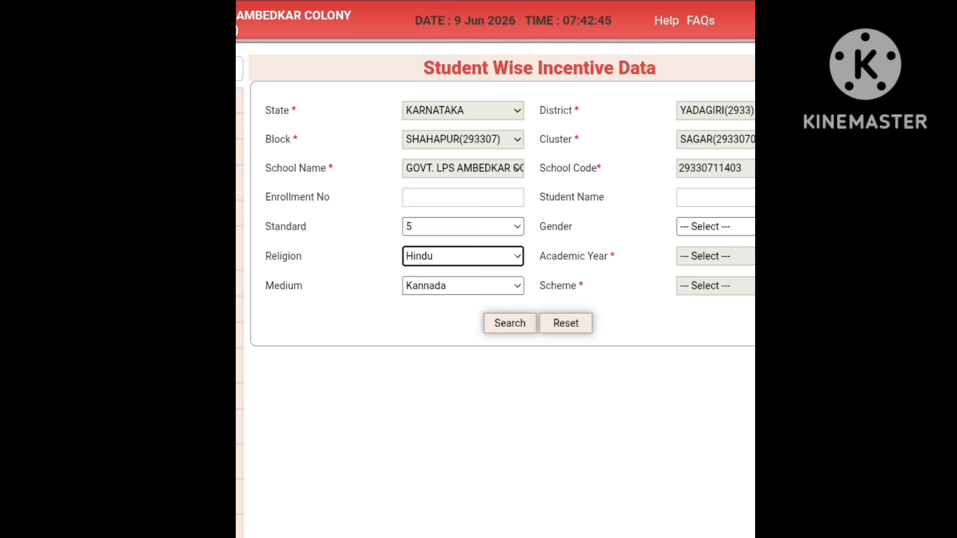
left_click(683, 185)
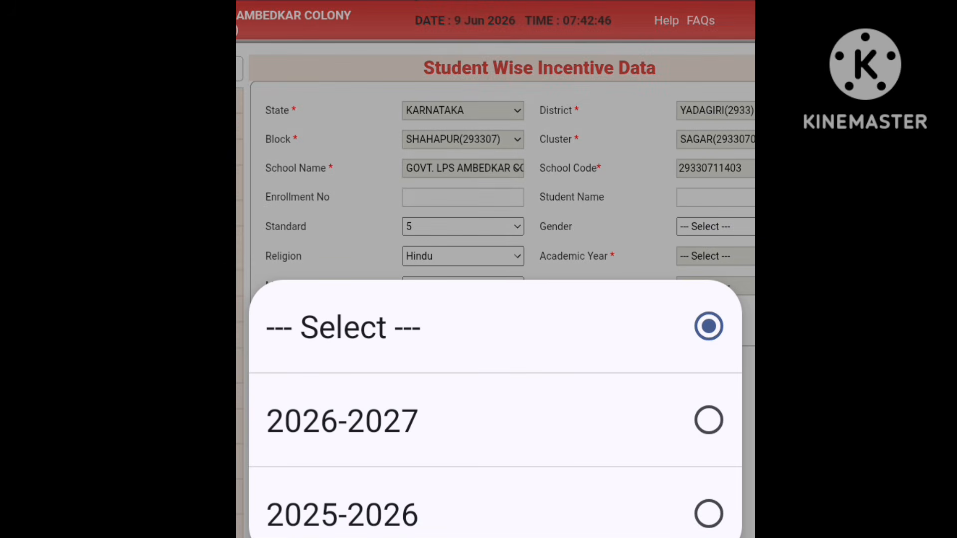
left_click(593, 420)
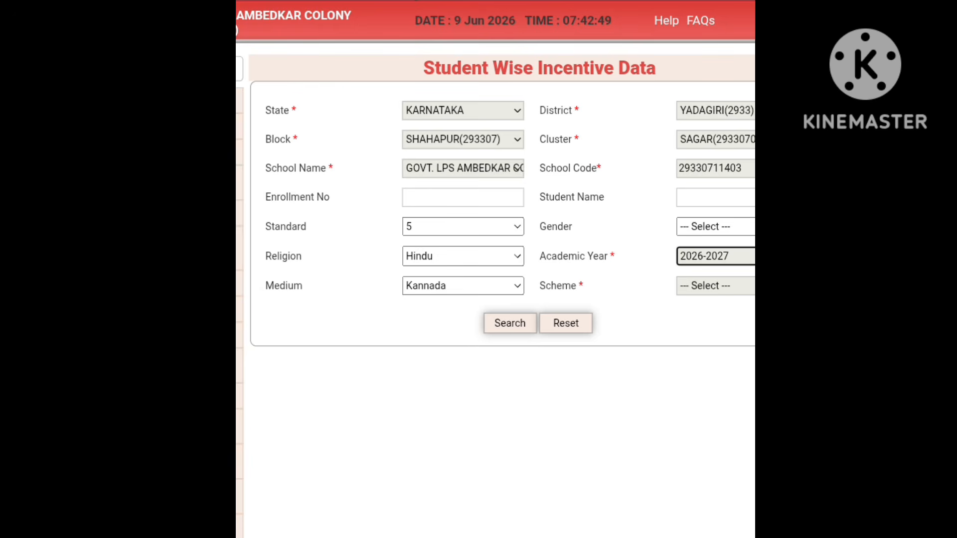
- Select the Free Text Books scheme and search for the student-wise incentive data
left_click(718, 281)
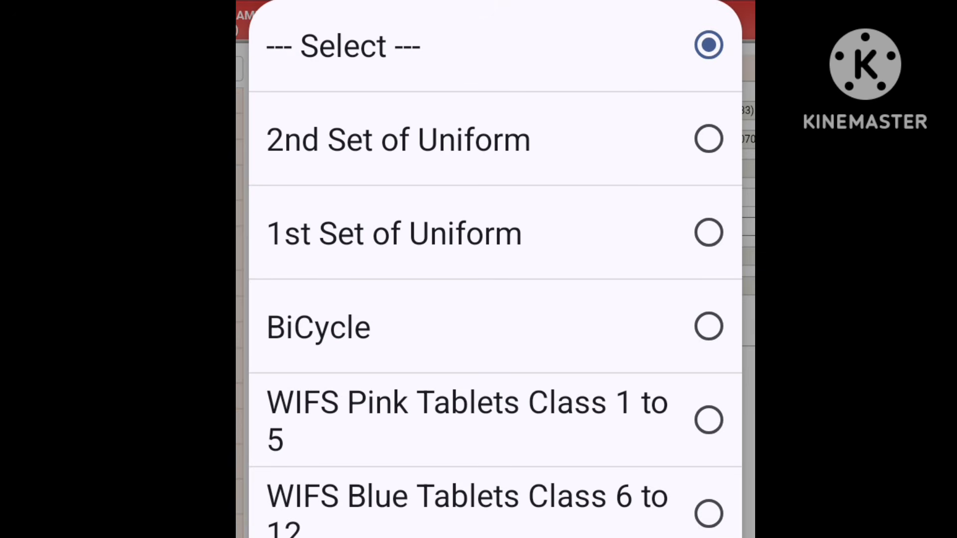
left_click(498, 528)
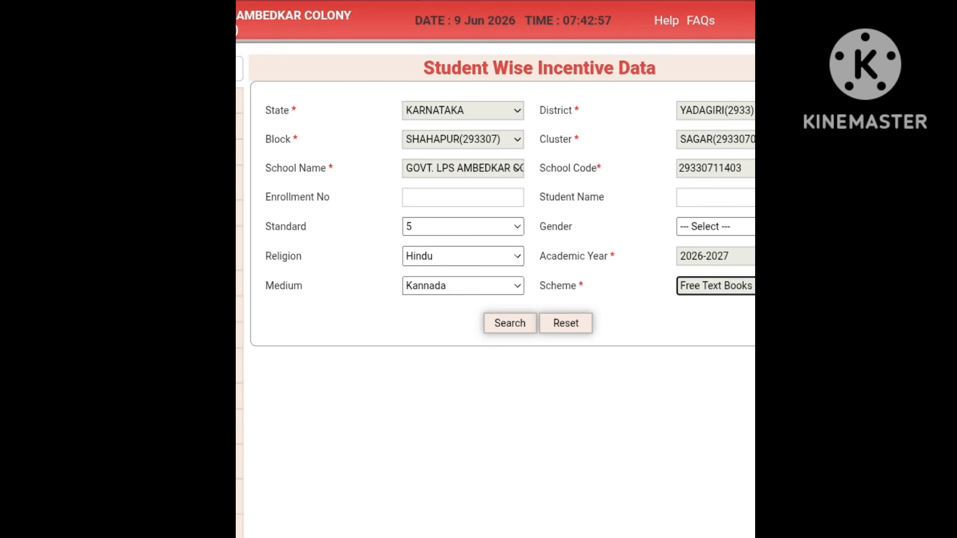
left_click_drag(663, 482, 604, 474)
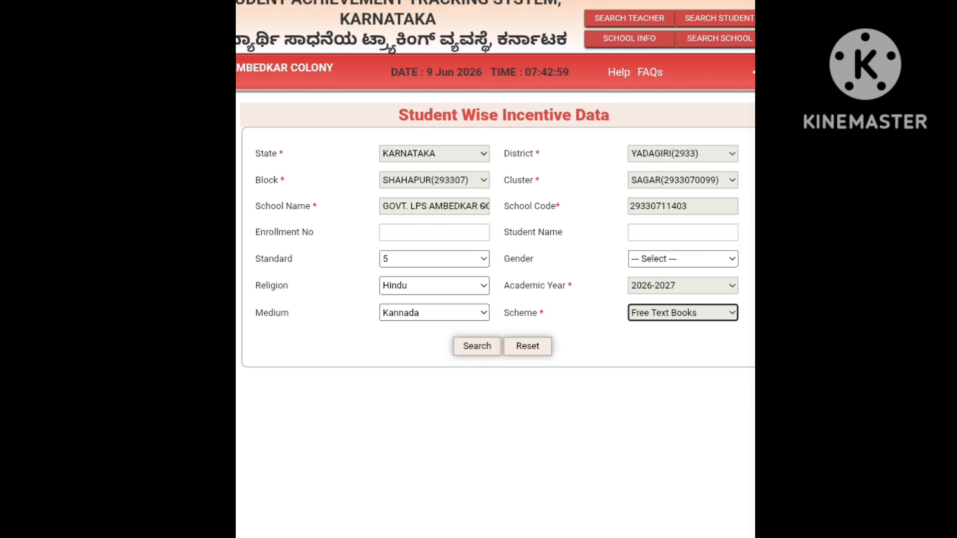
left_click(484, 344)
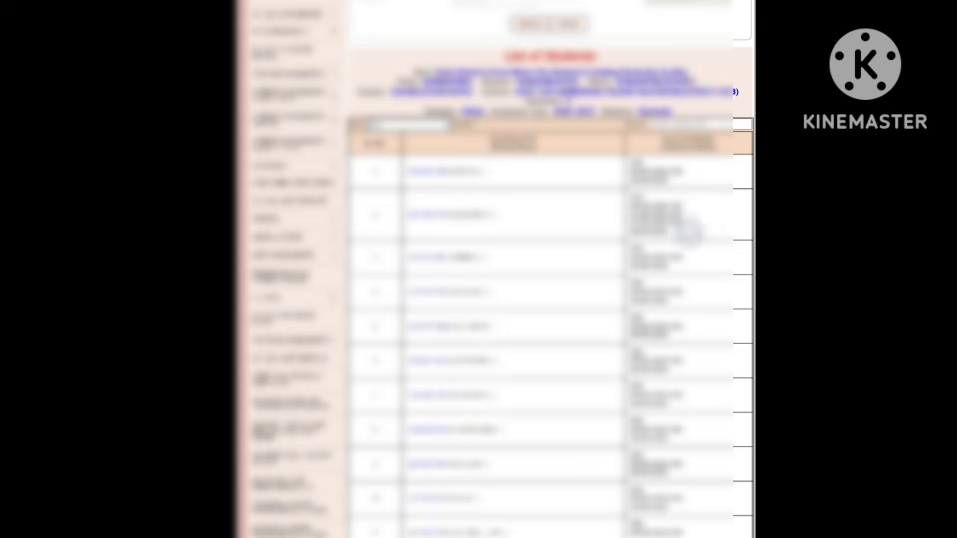
scroll(671, 178, "down", 1)
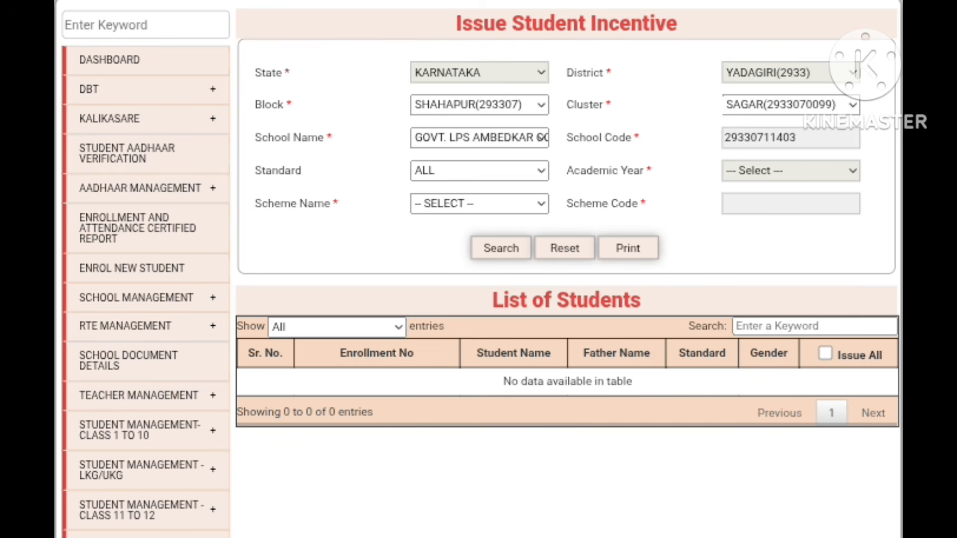
- Search the Issue Student Incentive page for students of all standards with academic year 2026-2027 and scheme 1st Set of Uniform
left_click(781, 166)
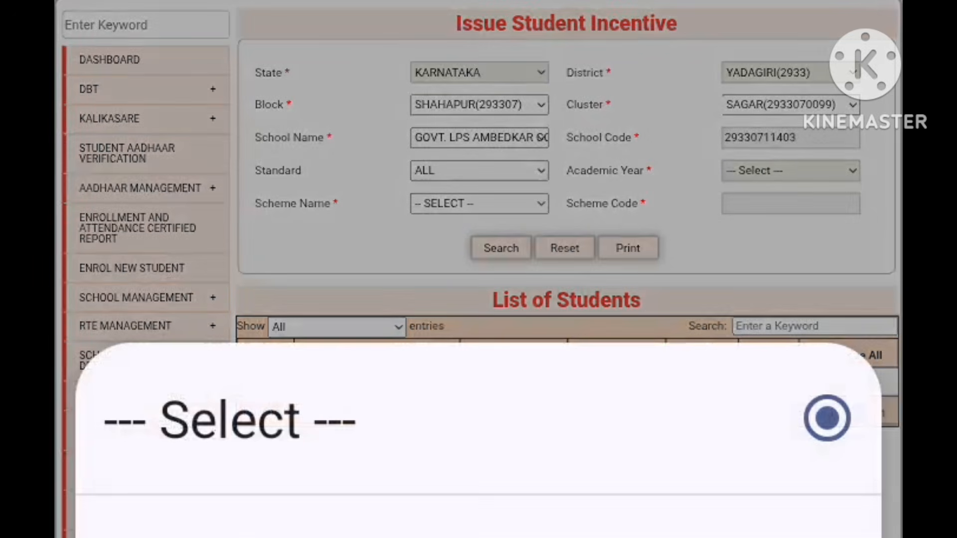
left_click(479, 520)
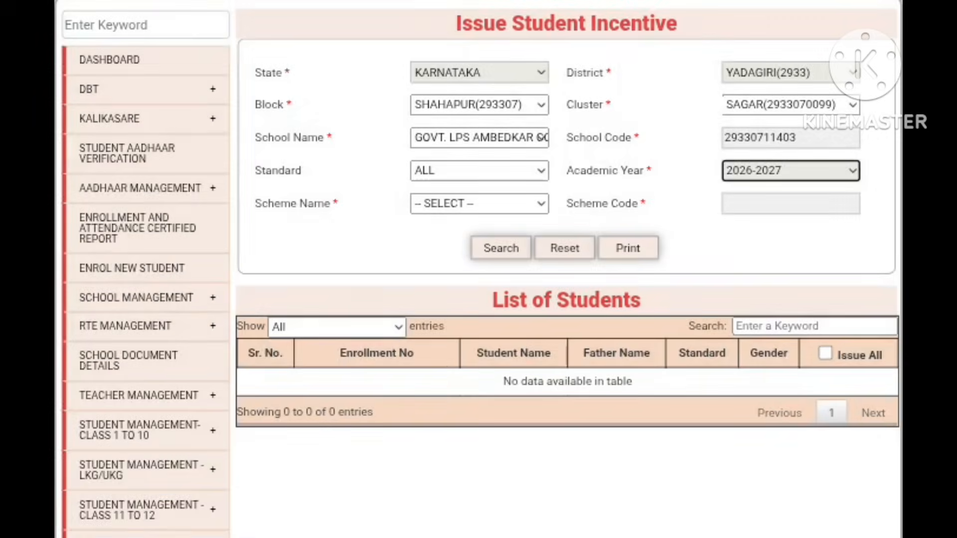
left_click(513, 205)
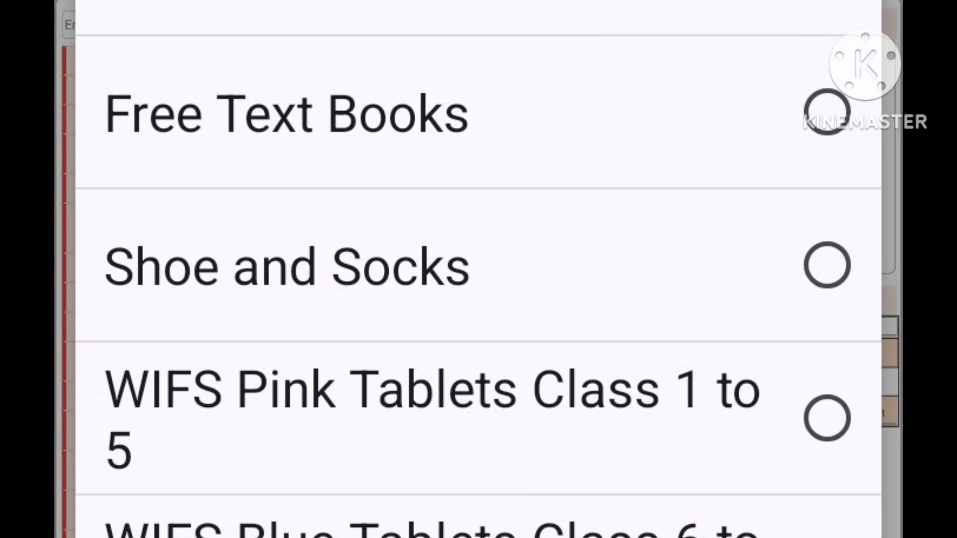
left_click(479, 17)
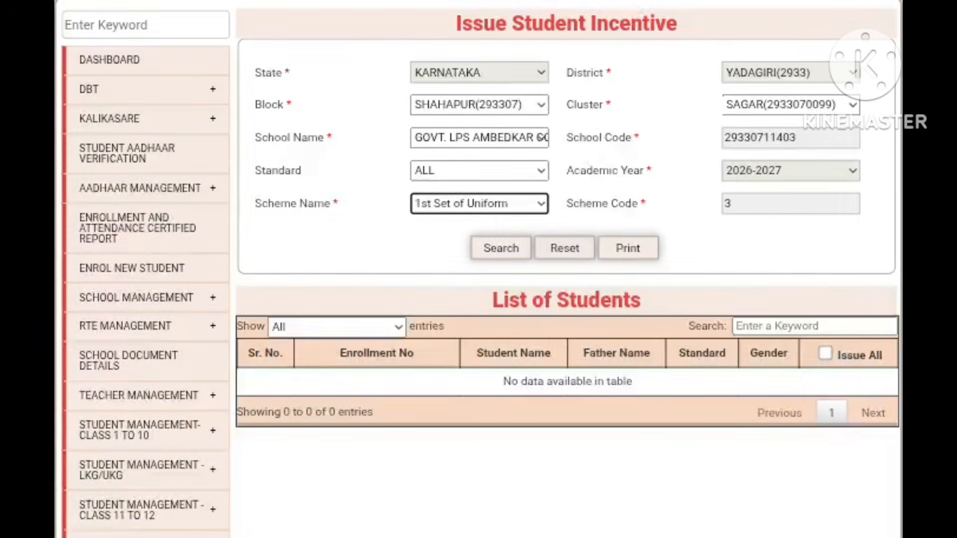
left_click(501, 248)
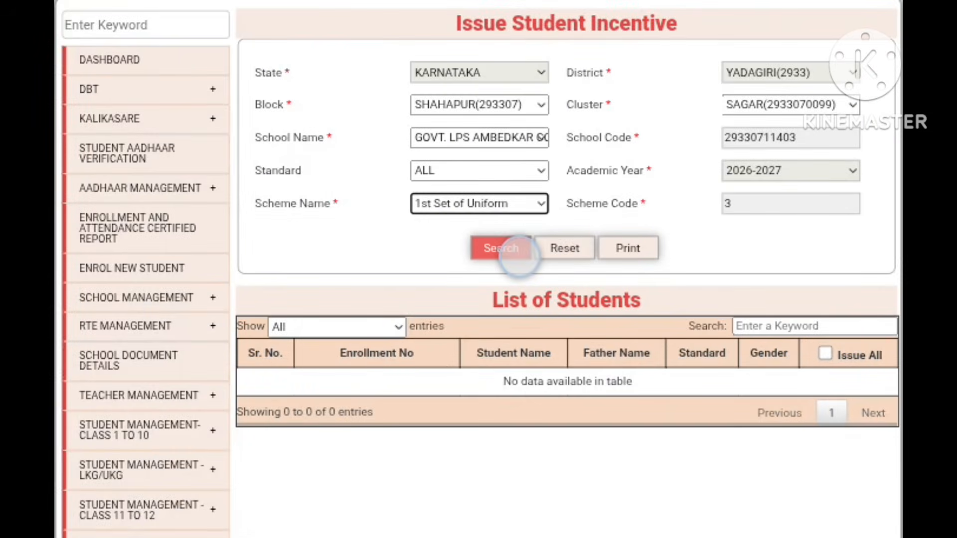
- Mark all listed students for issue of the 1st Set of Uniform and go through the list
scroll(479, 270, "down", 7)
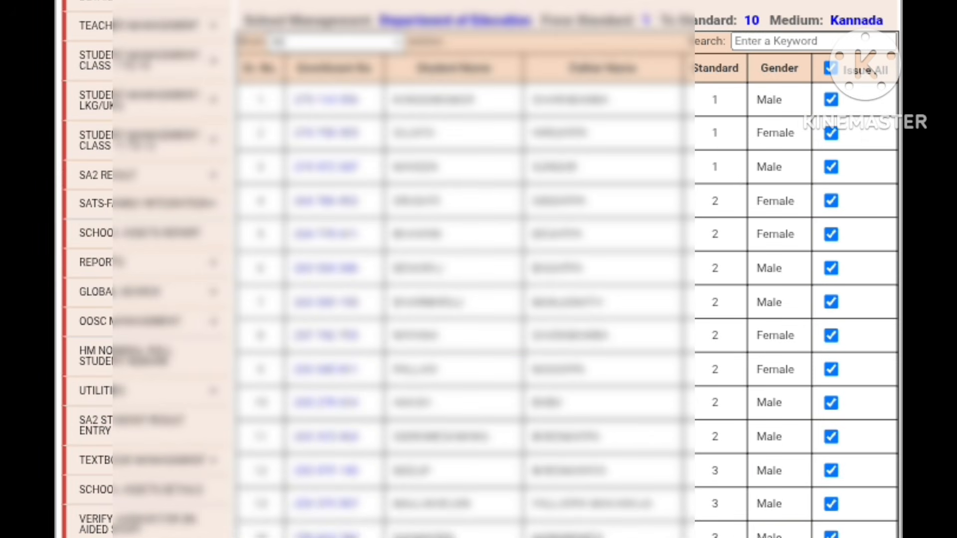
scroll(478, 269, "down", 15)
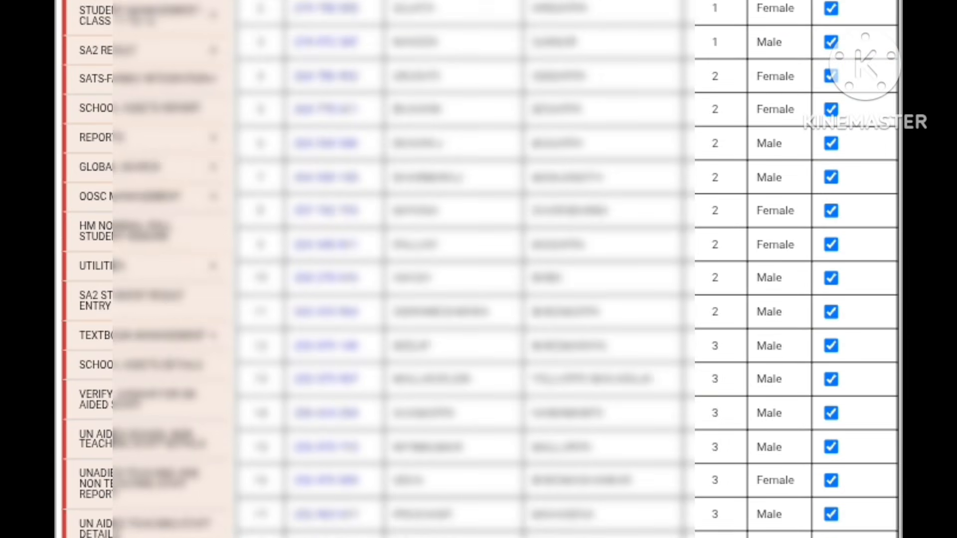
scroll(479, 269, "down", 3)
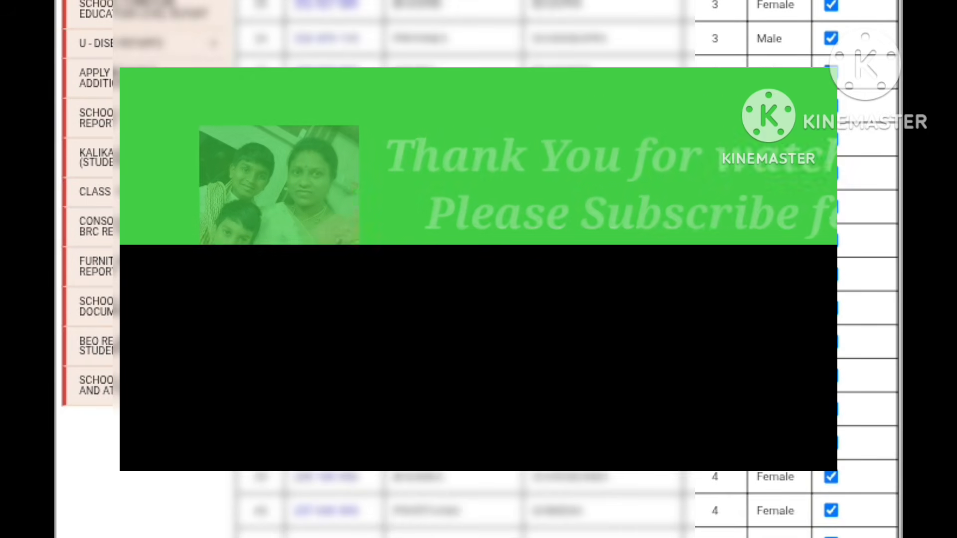